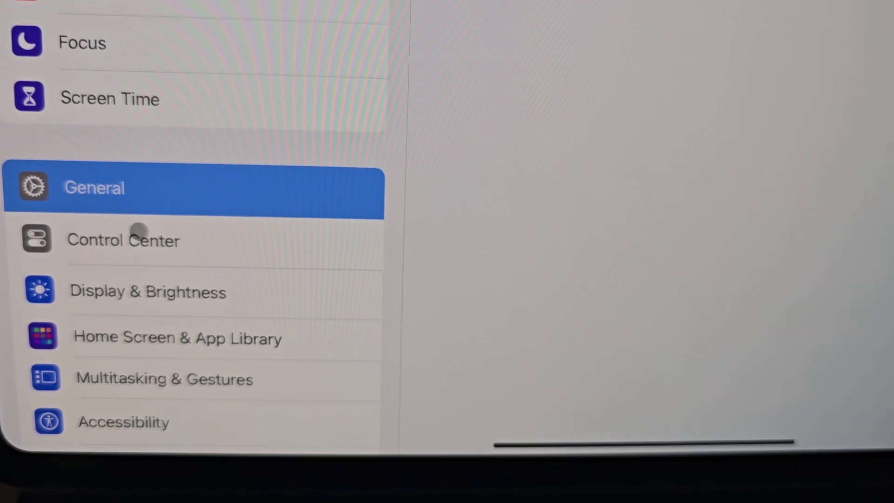
pyautogui.scroll(-5, 146, 280)
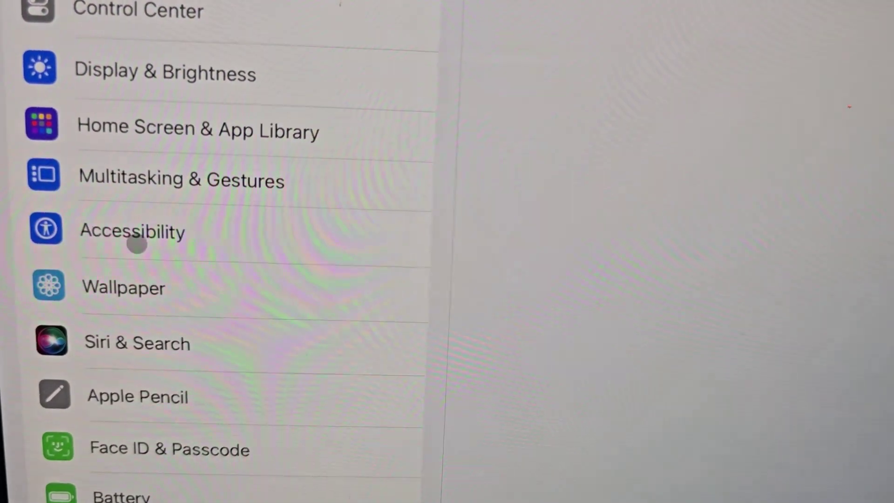
# - Go to Accessibility and open Pointer Control under Physical and Motor
pyautogui.click(147, 228)
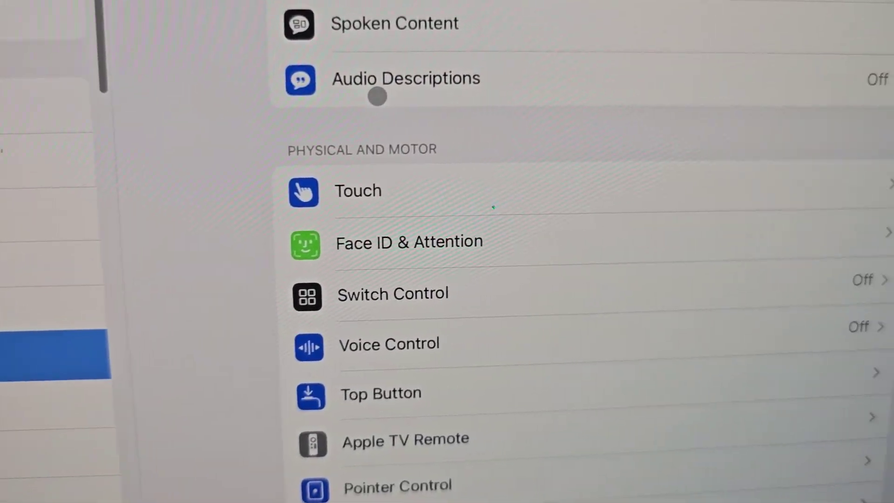
pyautogui.scroll(-3, 309, 256)
pyautogui.scroll(-3, 309, 255)
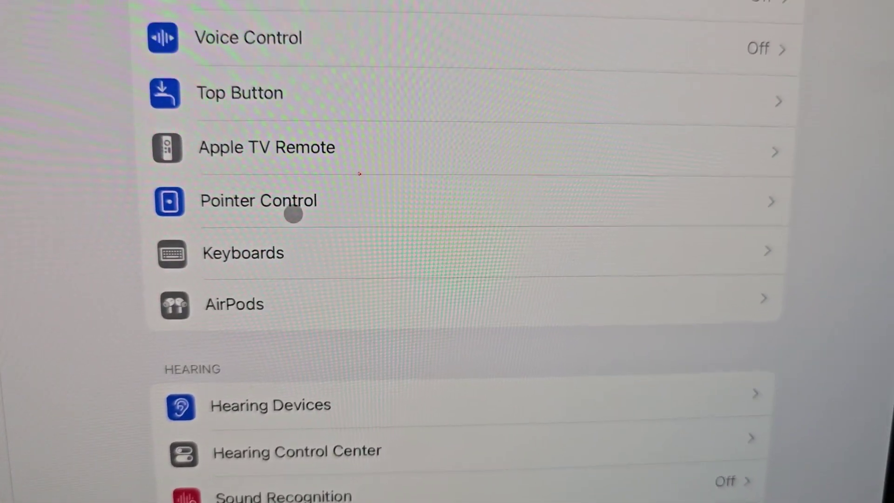
pyautogui.click(266, 214)
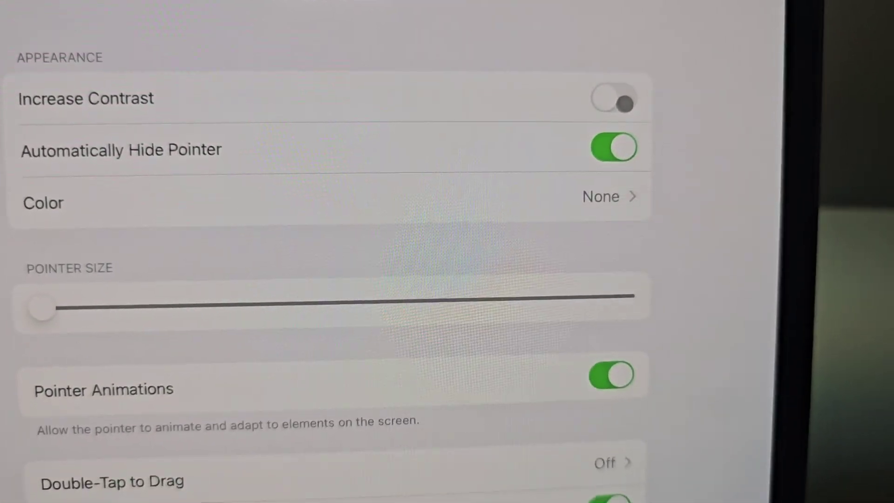
pyautogui.click(645, 111)
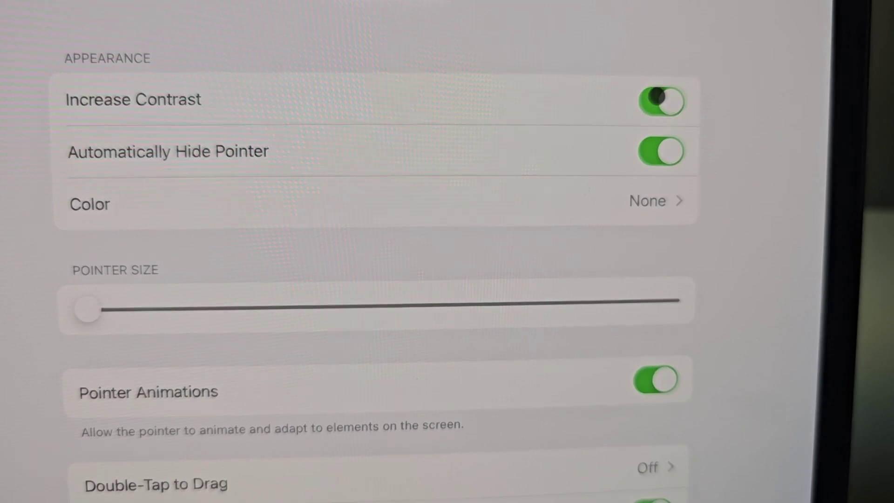
pyautogui.click(656, 107)
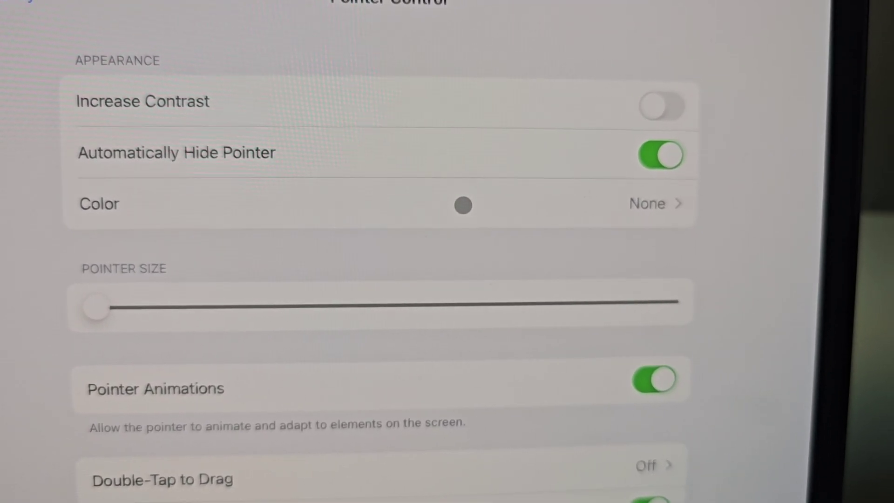
pyautogui.moveTo(123, 266)
pyautogui.mouseDown()
pyautogui.moveTo(699, 267)
pyautogui.moveTo(77, 261)
pyautogui.mouseUp()
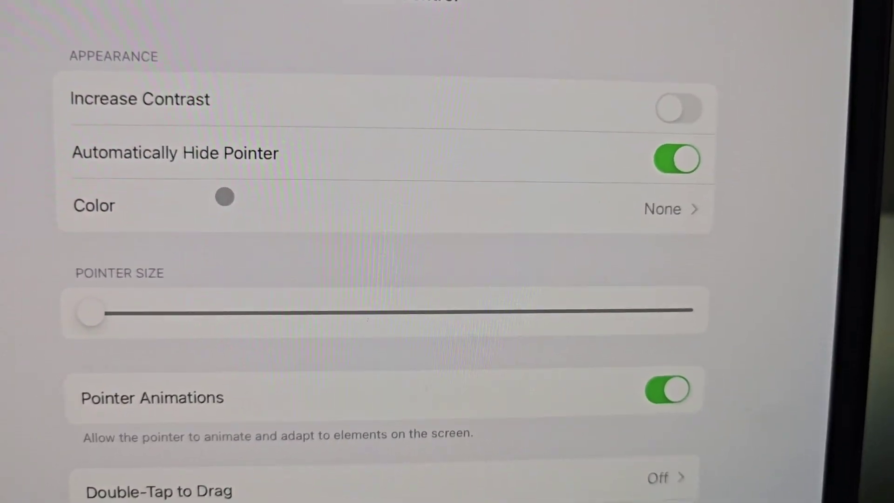
# - Change the pointer color to Red, then exit Settings to the home screen
pyautogui.click(194, 195)
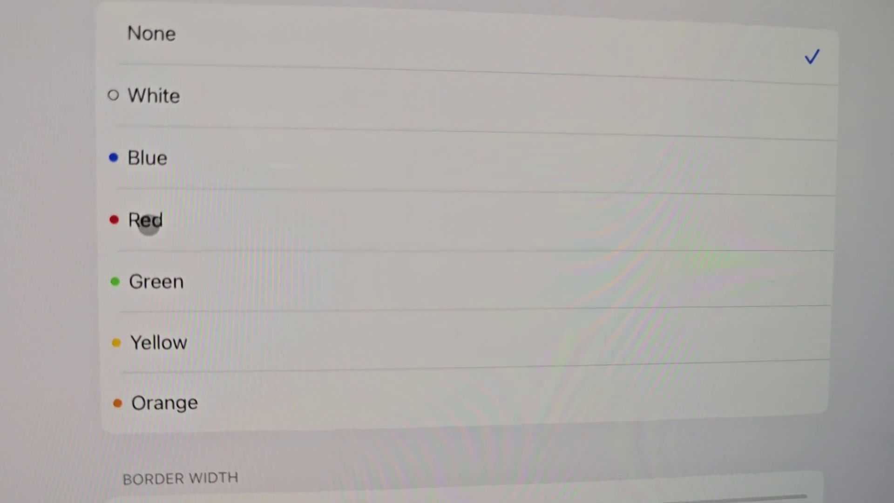
pyautogui.click(148, 225)
pyautogui.scroll(-3, 256, 389)
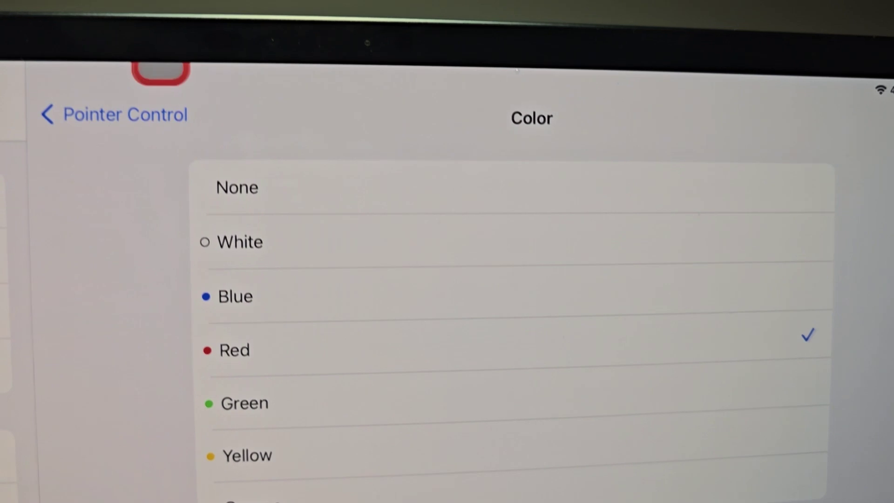
pyautogui.click(121, 112)
pyautogui.scroll(-4, 266, 167)
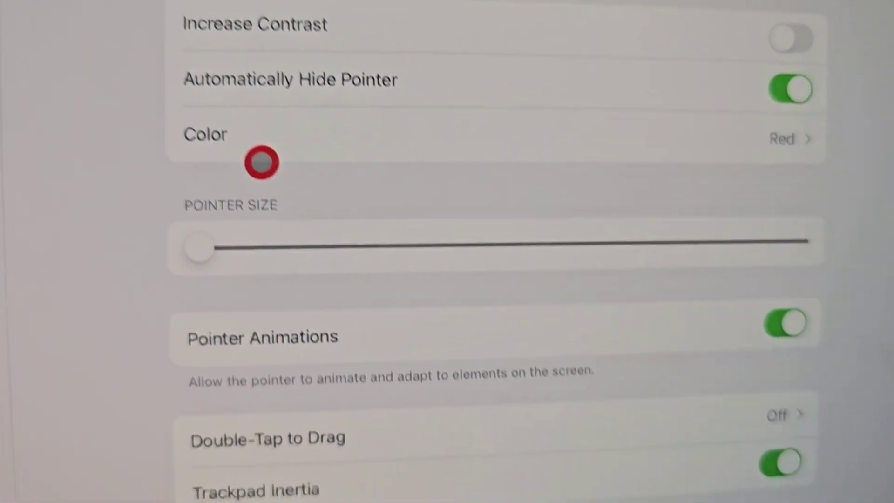
pyautogui.scroll(-2, 174, 265)
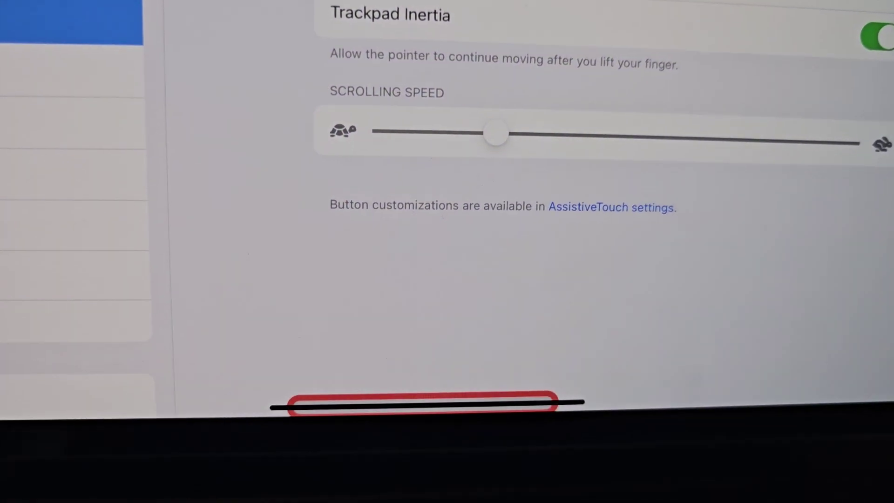
pyautogui.click(418, 404)
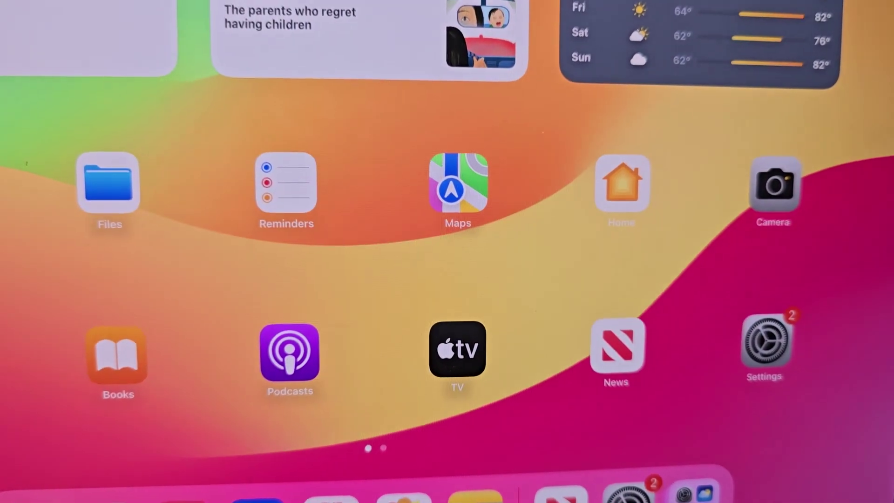